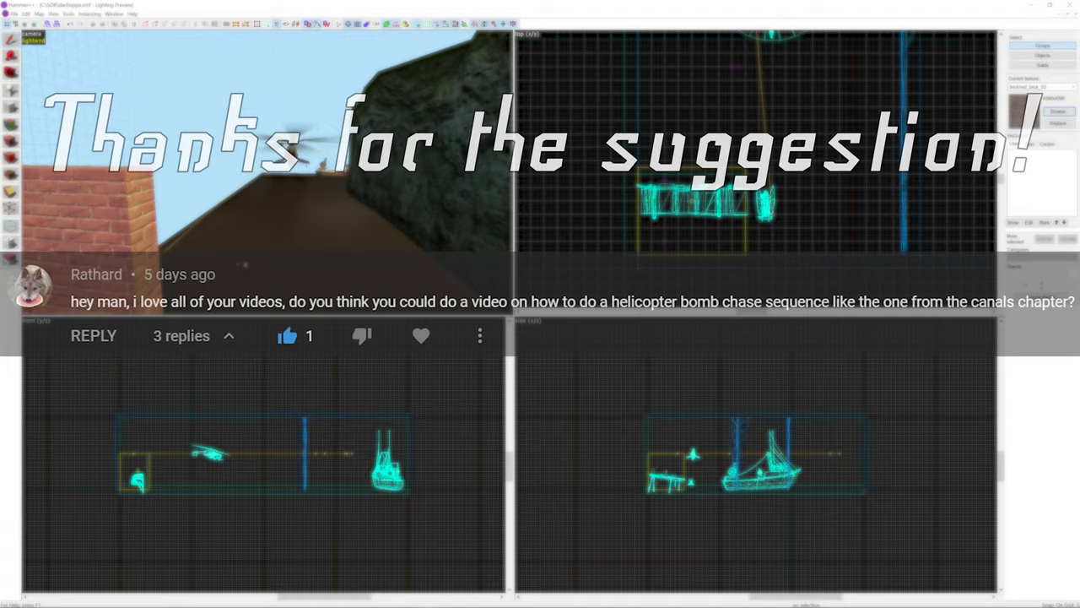
Open the properties of the npc_helicopter beside the cliff and examine its Name and Target path_track keyvalues
{"action": "key", "text": "w"}
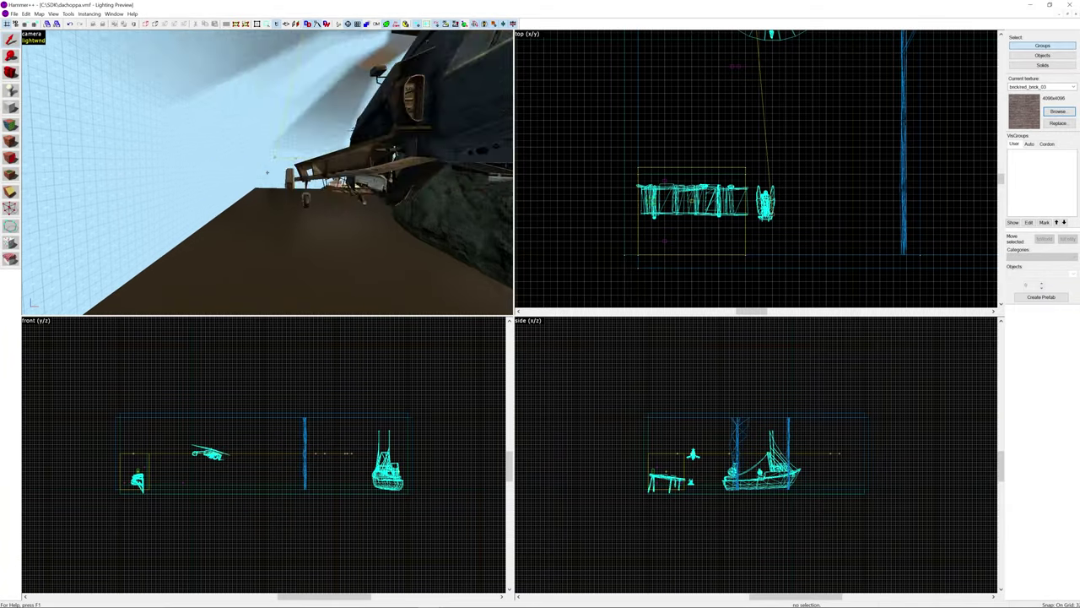
{"action": "key", "text": "w"}
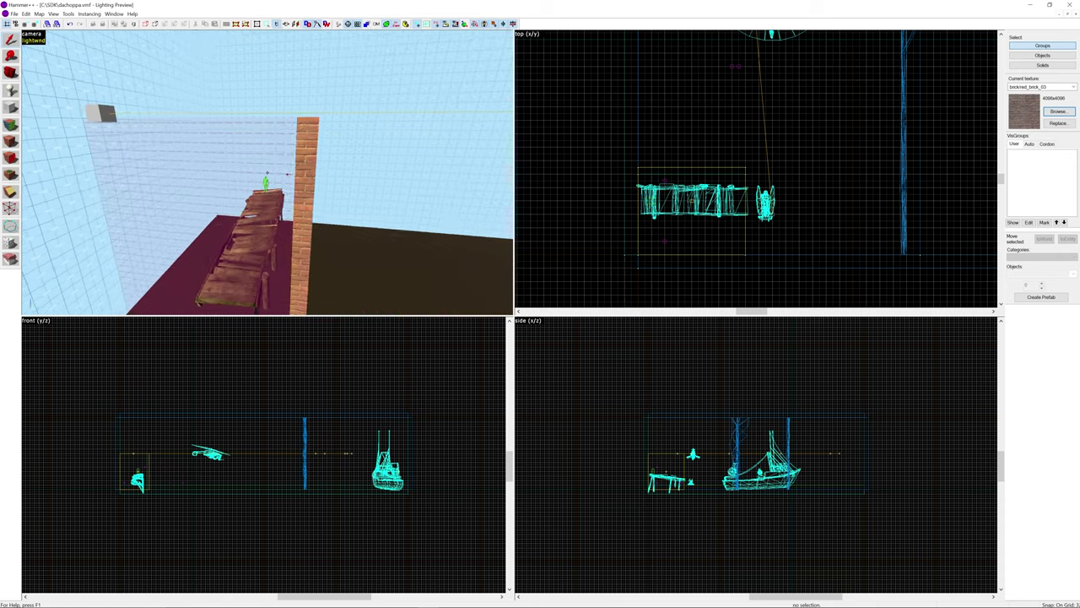
{"action": "key", "text": "w"}
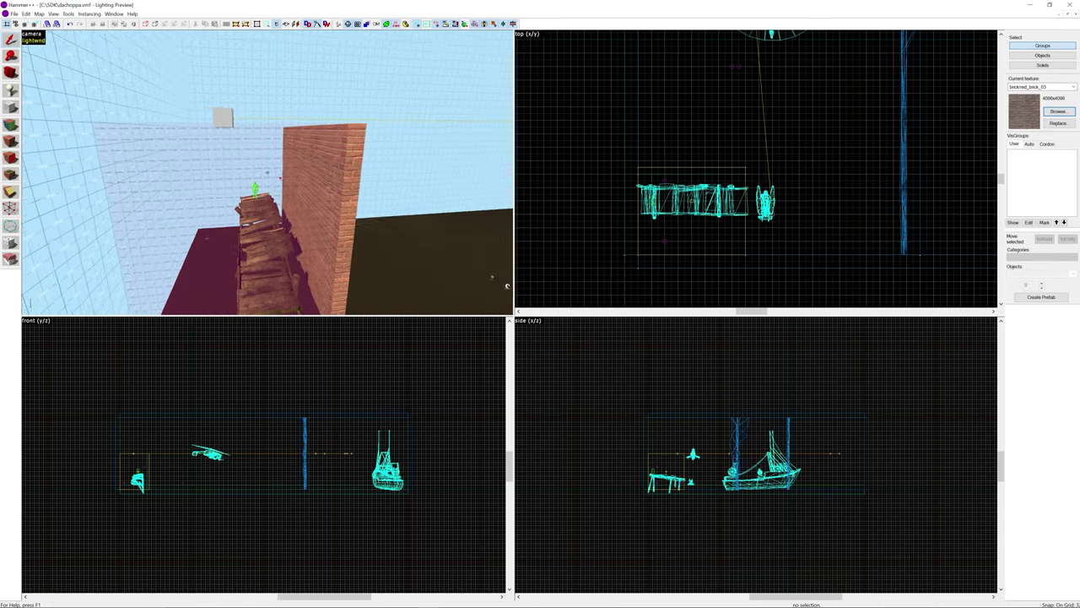
{"action": "key", "text": "w"}
{"action": "key", "text": "w"}
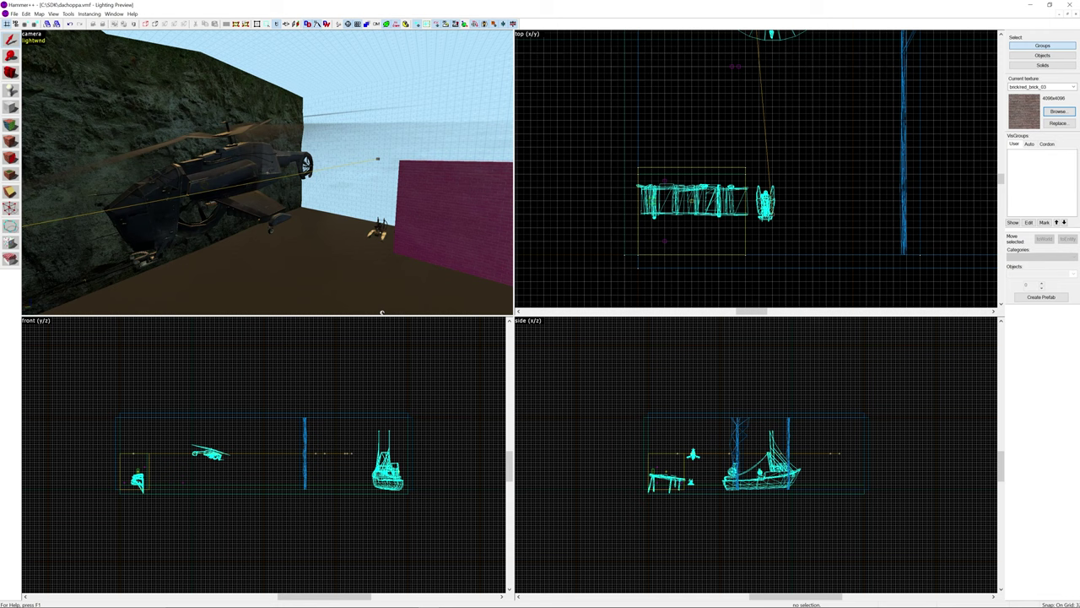
{"action": "left_click", "coordinate": [249, 173]}
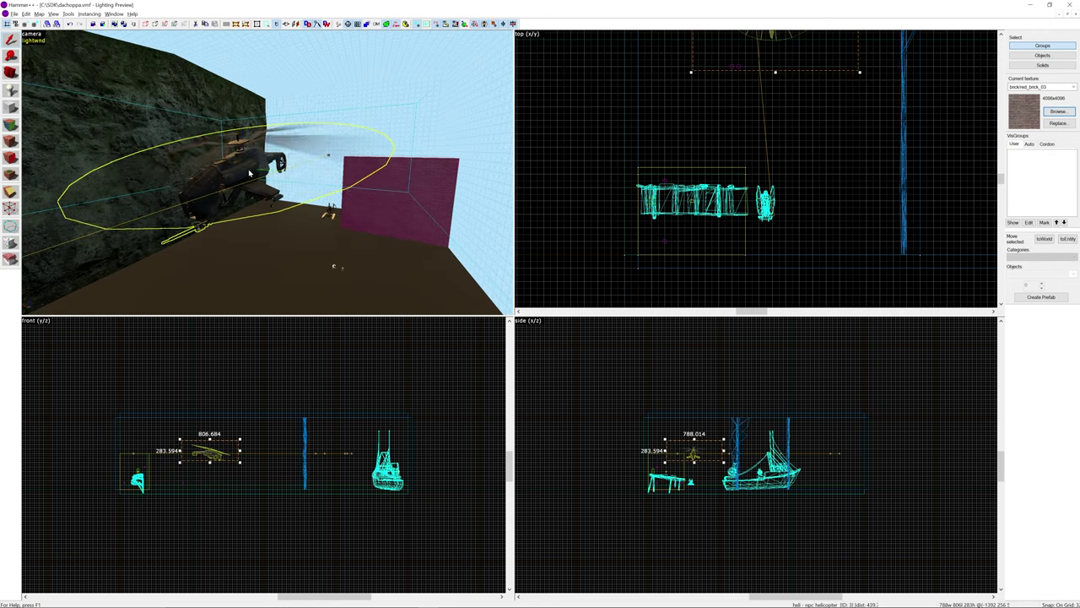
{"action": "key", "text": "alt+Return"}
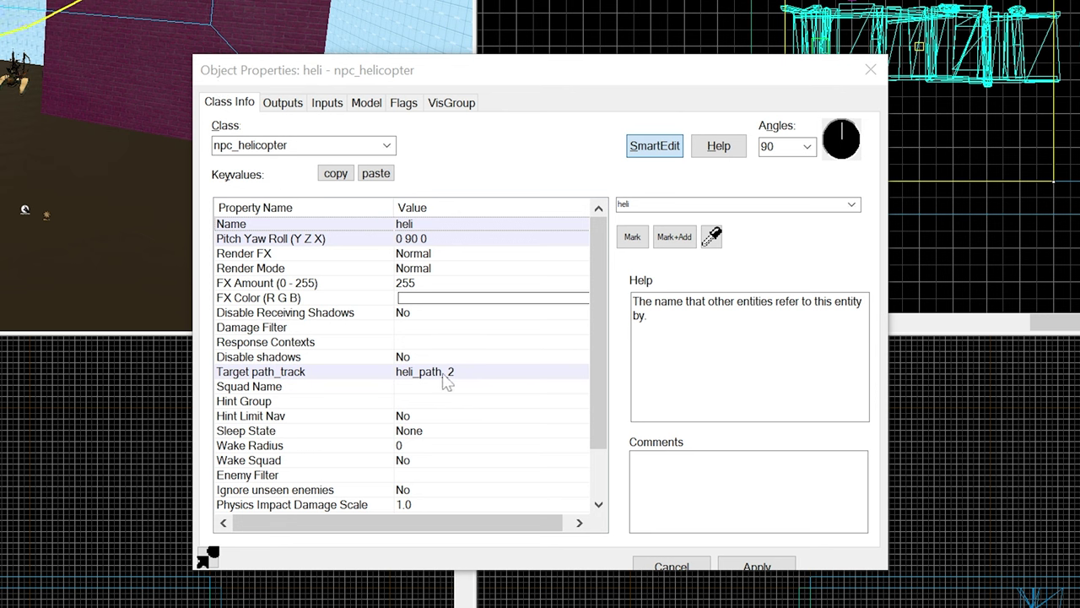
{"action": "left_click", "coordinate": [443, 375]}
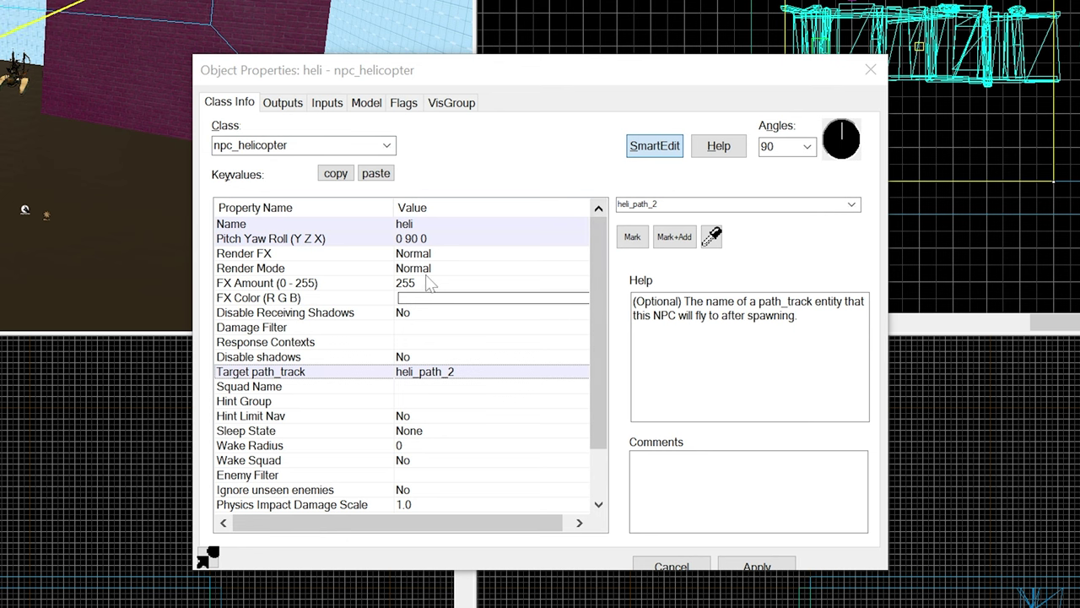
{"action": "left_click_drag", "start_coordinate": [602, 285], "coordinate": [610, 363]}
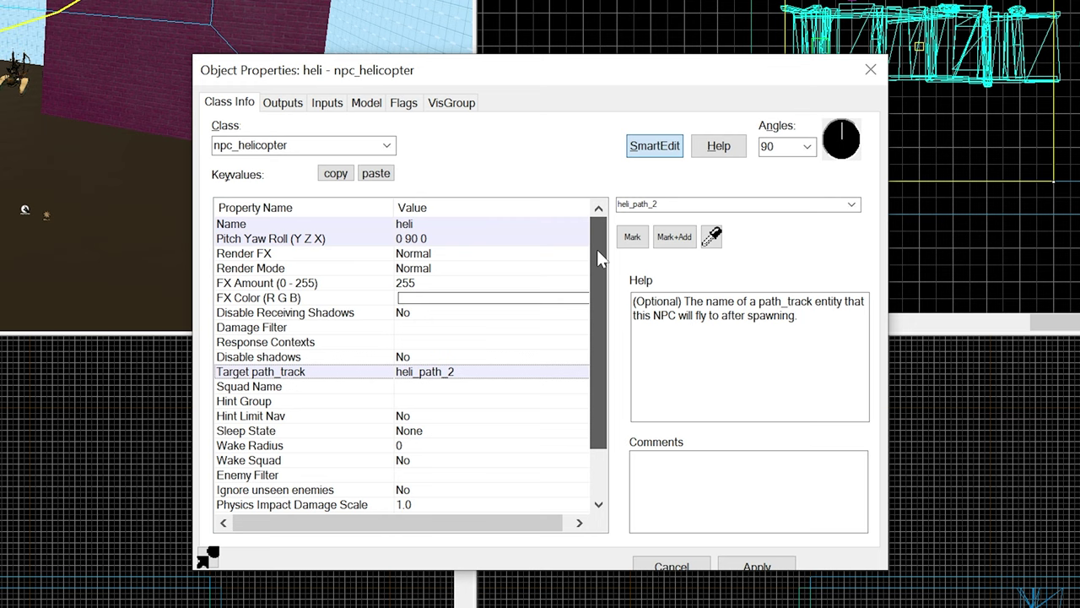
Review the helicopter's spawn flags, return to its class info and close the properties
{"action": "left_click", "coordinate": [404, 102]}
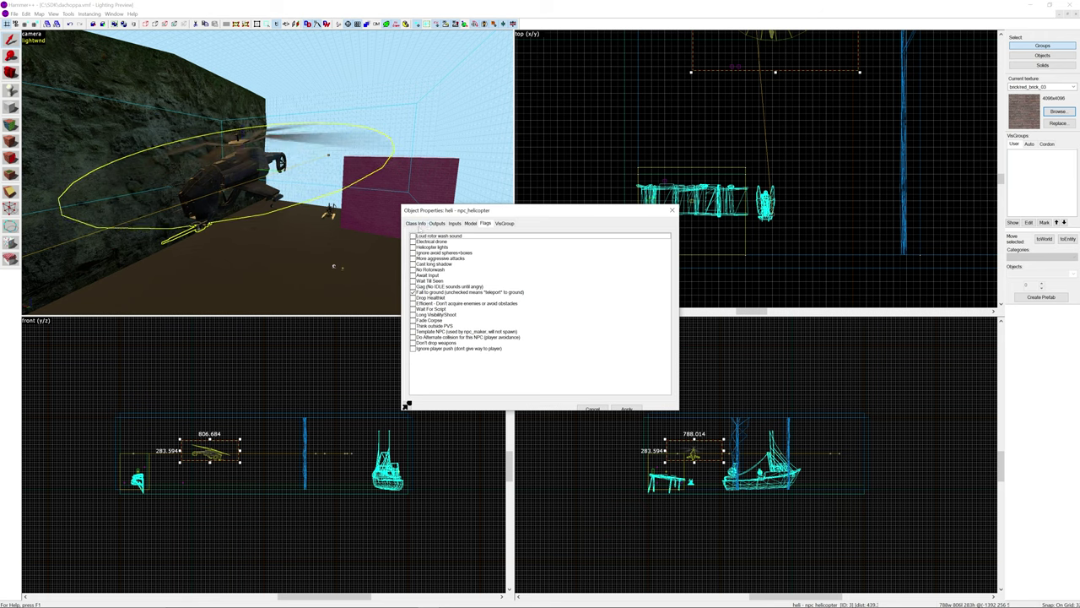
{"action": "left_click", "coordinate": [415, 224]}
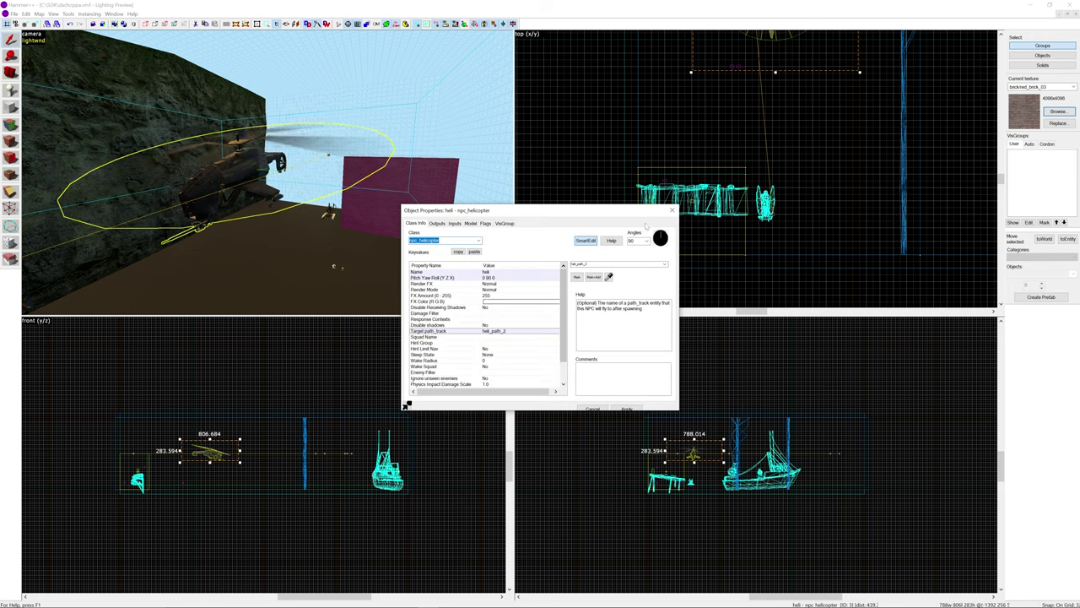
{"action": "left_click", "coordinate": [672, 210]}
Select the npc_heli_avoidbox enclosing the wooden dock and brick wall and inspect its keyvalues and flags
{"action": "key", "text": "z"}
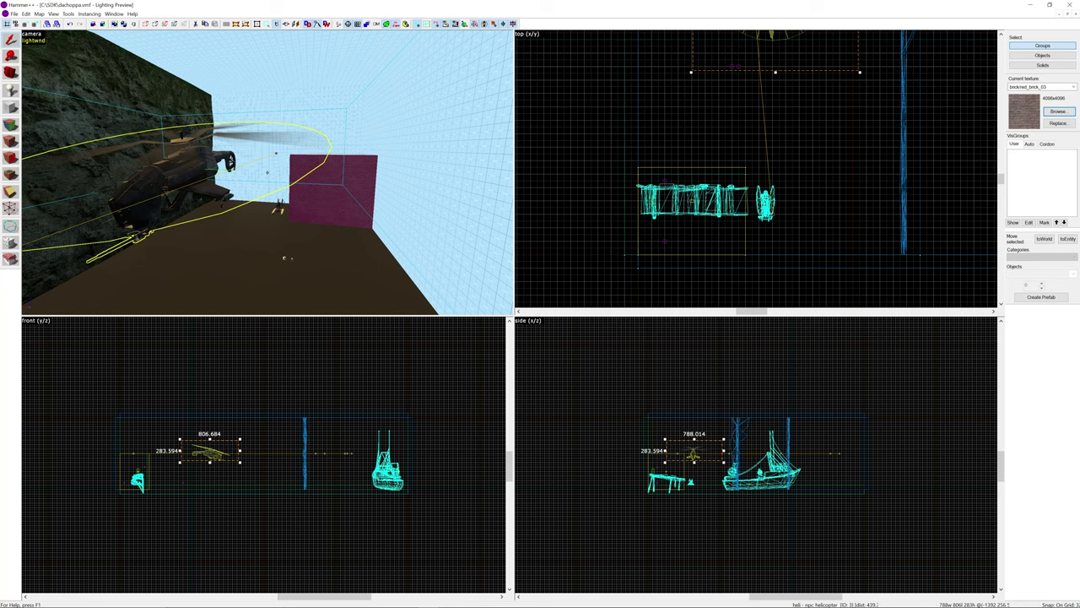
{"action": "key", "text": "w"}
{"action": "key", "text": "w"}
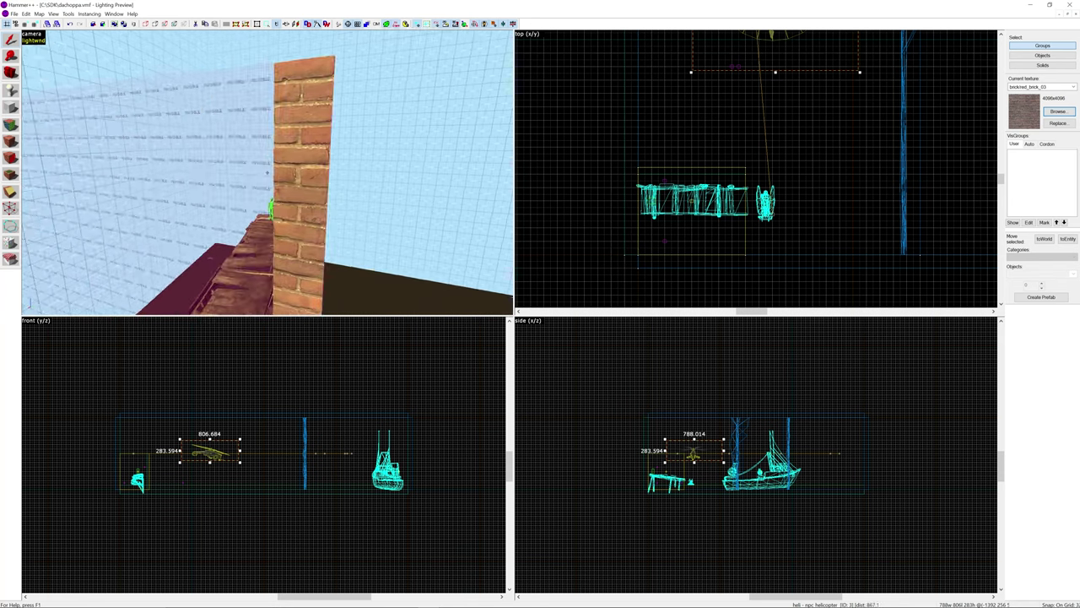
{"action": "key", "text": "z"}
{"action": "left_click", "coordinate": [271, 171]}
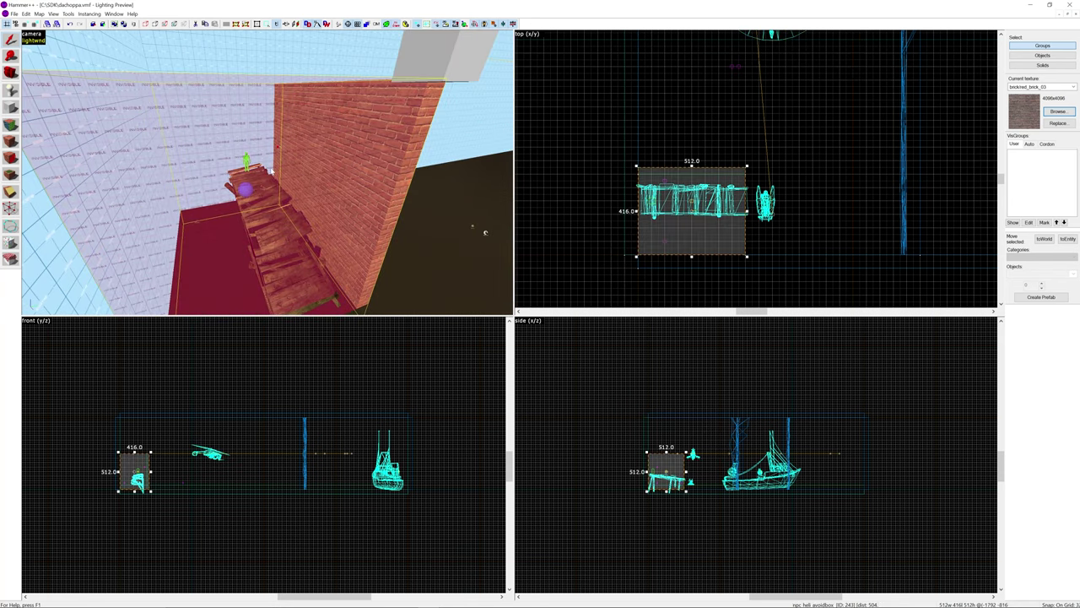
{"action": "key", "text": "alt+Return"}
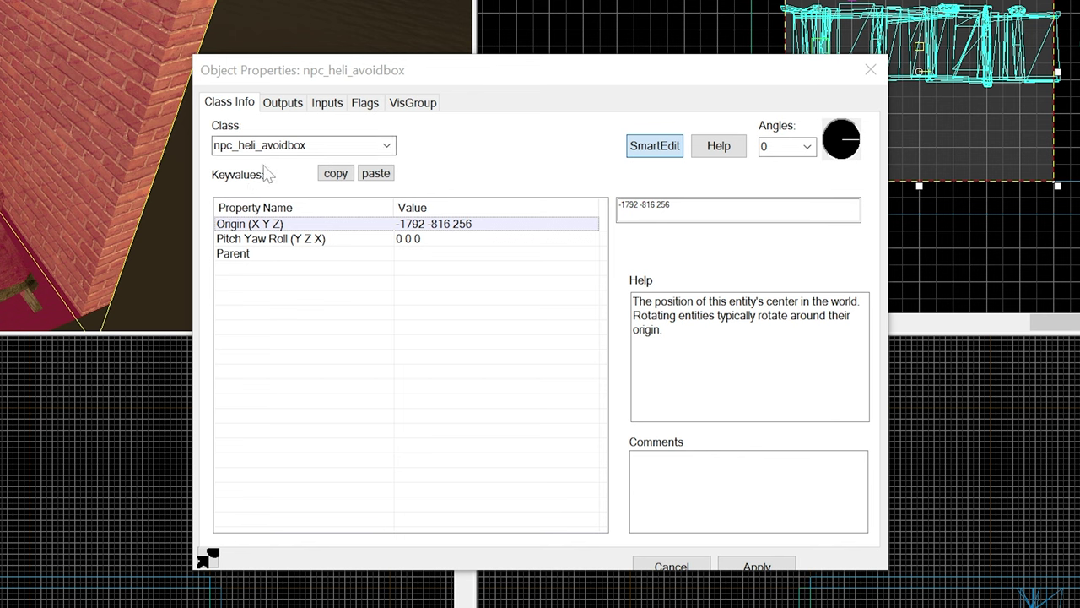
{"action": "key", "text": "z"}
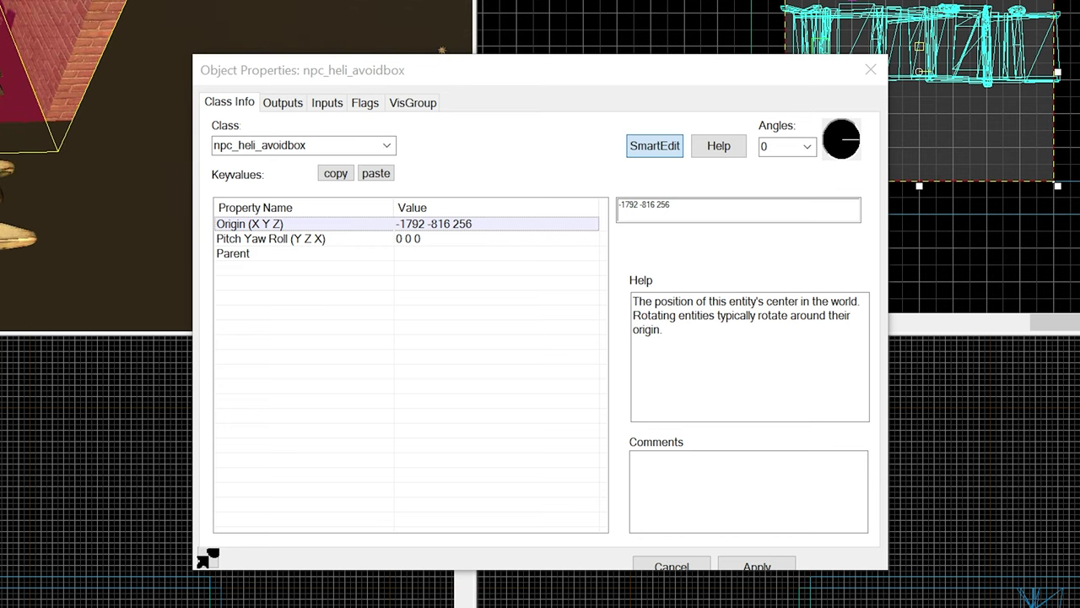
{"action": "key", "text": "z"}
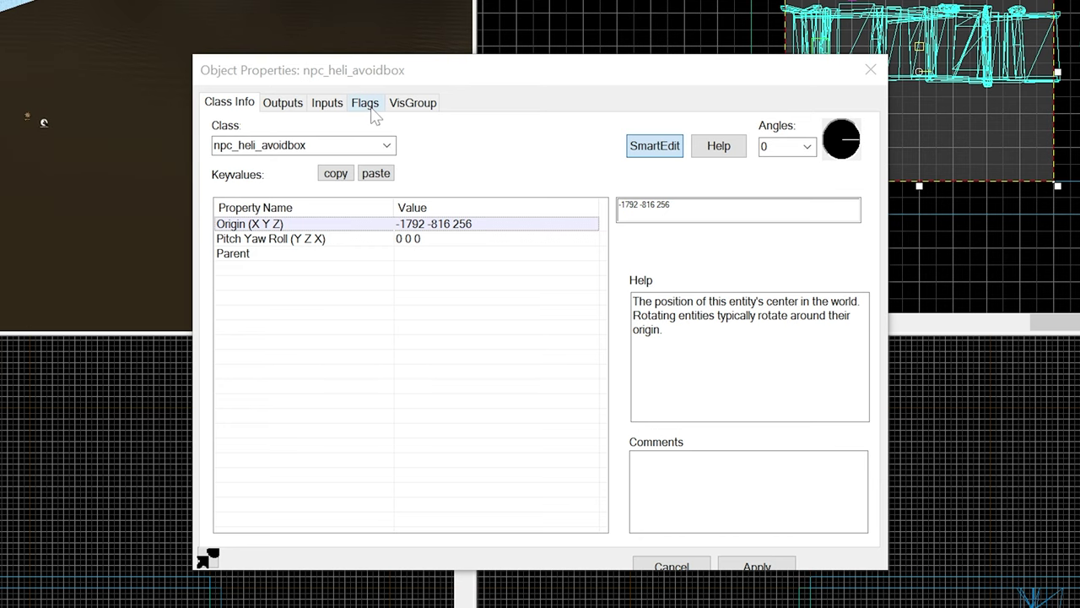
{"action": "left_click", "coordinate": [368, 104]}
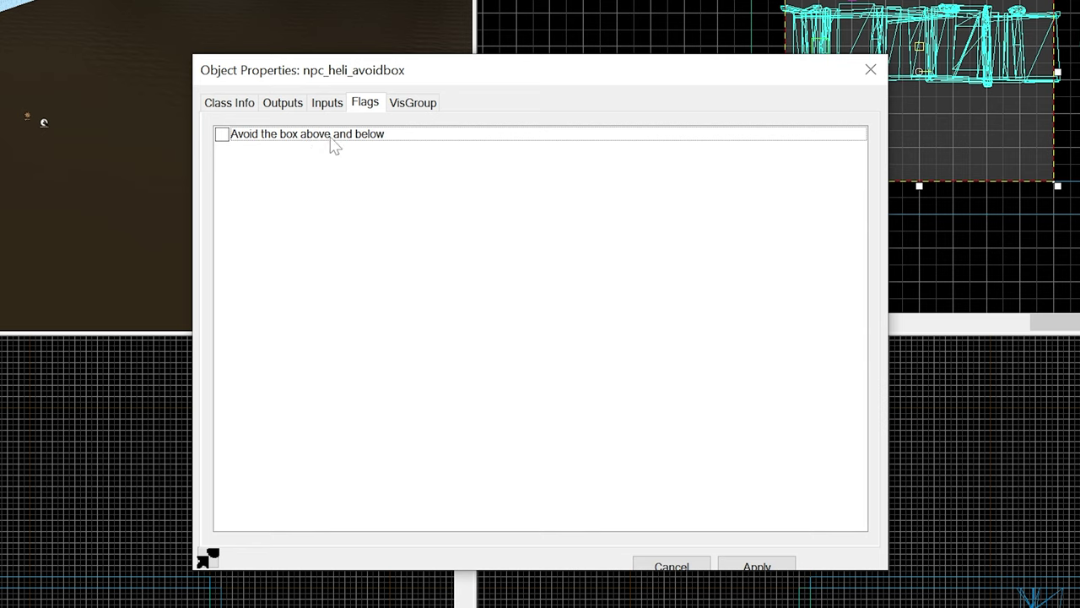
Select the npc_heli_avoidsphere at the wooden dock and examine its flags and radius keyvalue
{"action": "key", "text": "z"}
{"action": "key", "text": "w"}
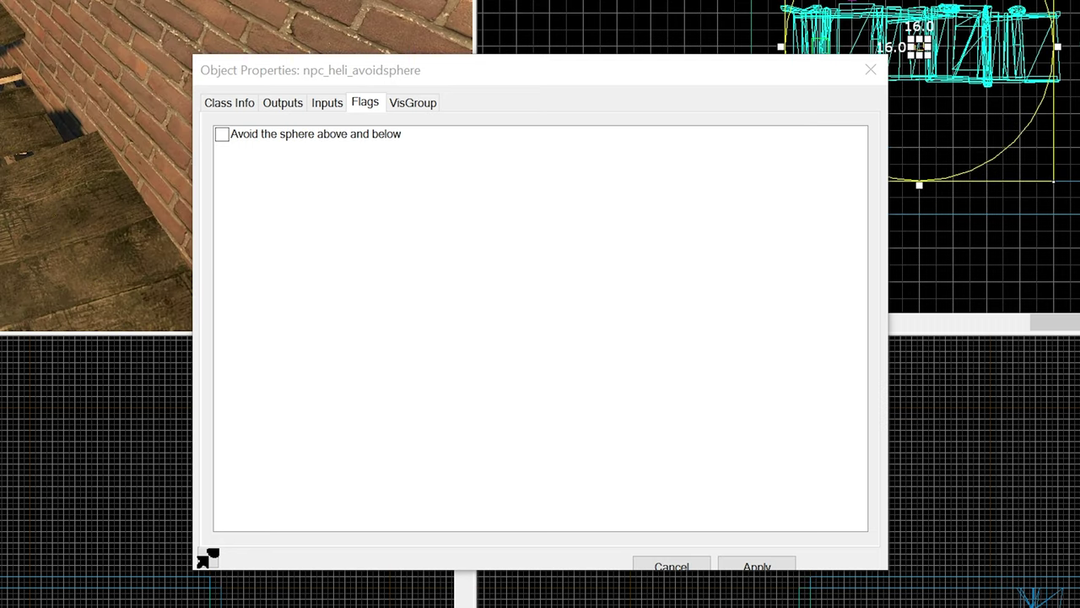
{"action": "key", "text": "z"}
{"action": "left_click", "coordinate": [250, 102]}
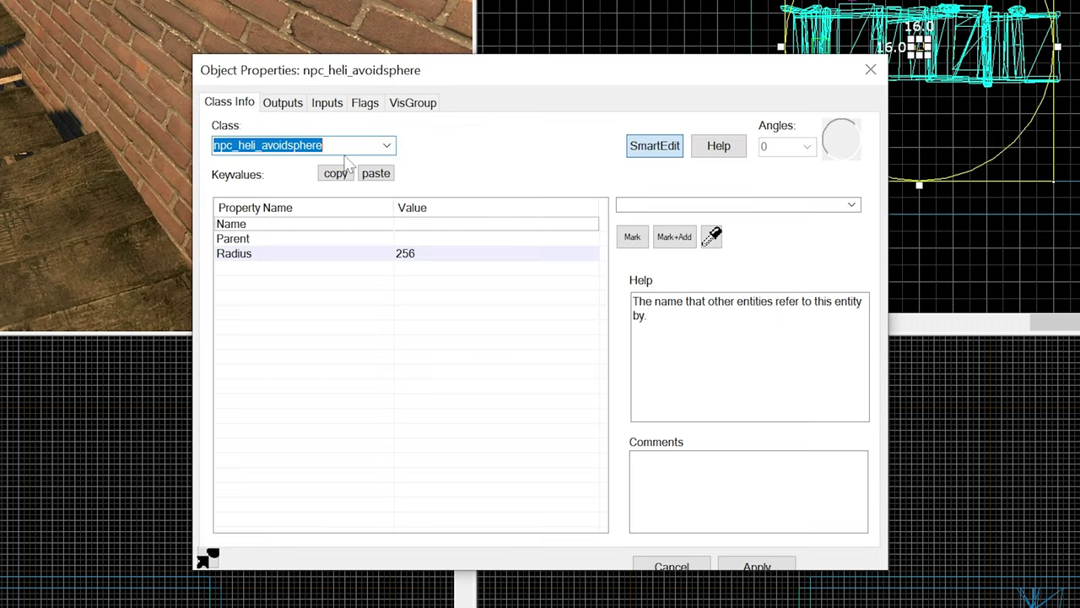
Select the npc_heli_avoidsphere around the boat and examine its radius and coverage
{"action": "key", "text": "z"}
{"action": "key", "text": "w"}
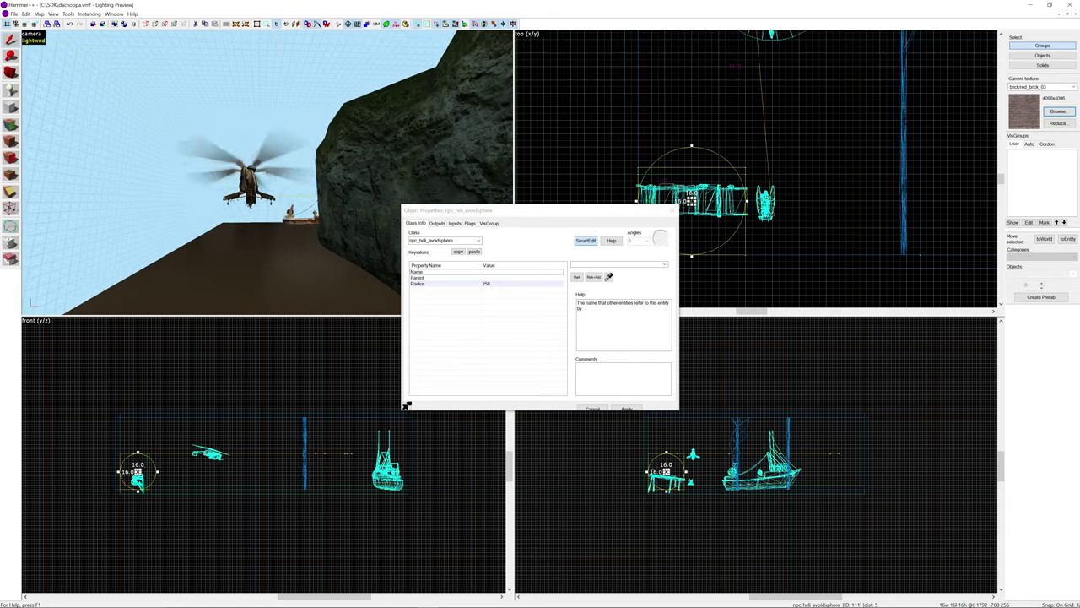
{"action": "key", "text": "w"}
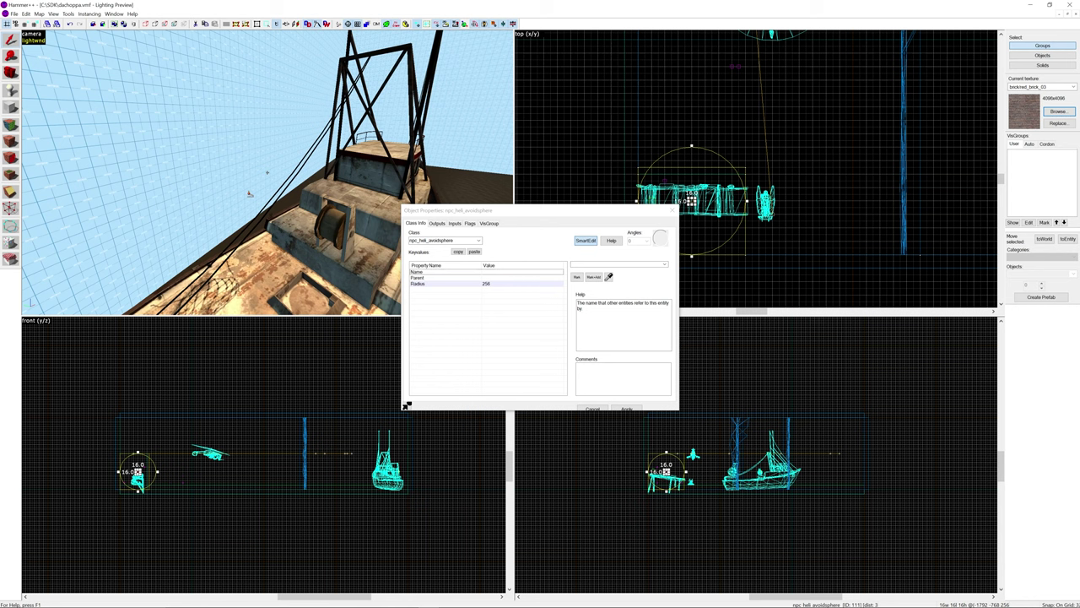
{"action": "left_click", "coordinate": [245, 195]}
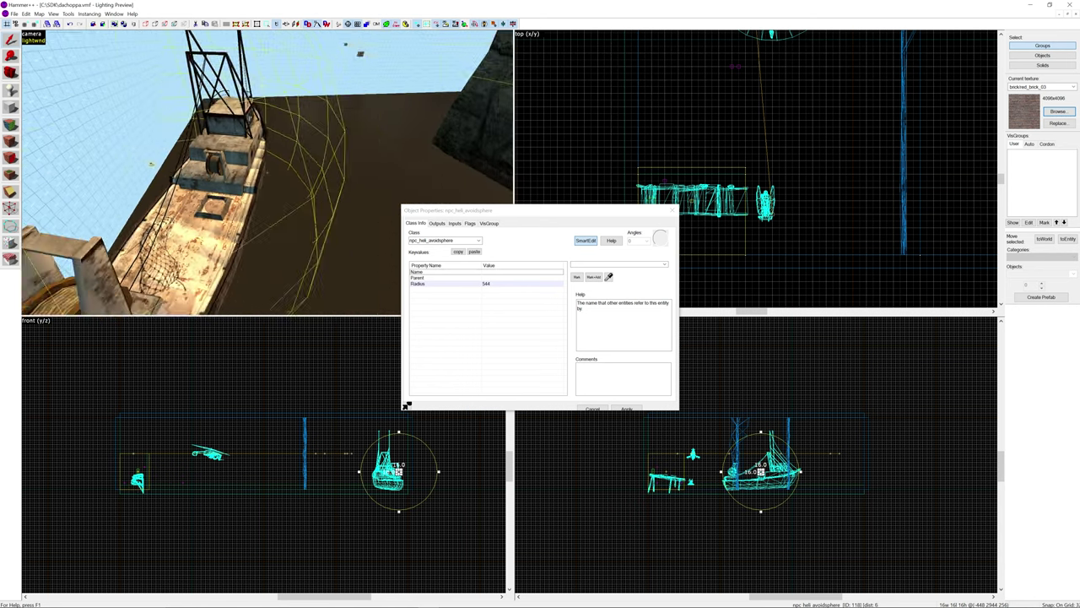
{"action": "key", "text": "a"}
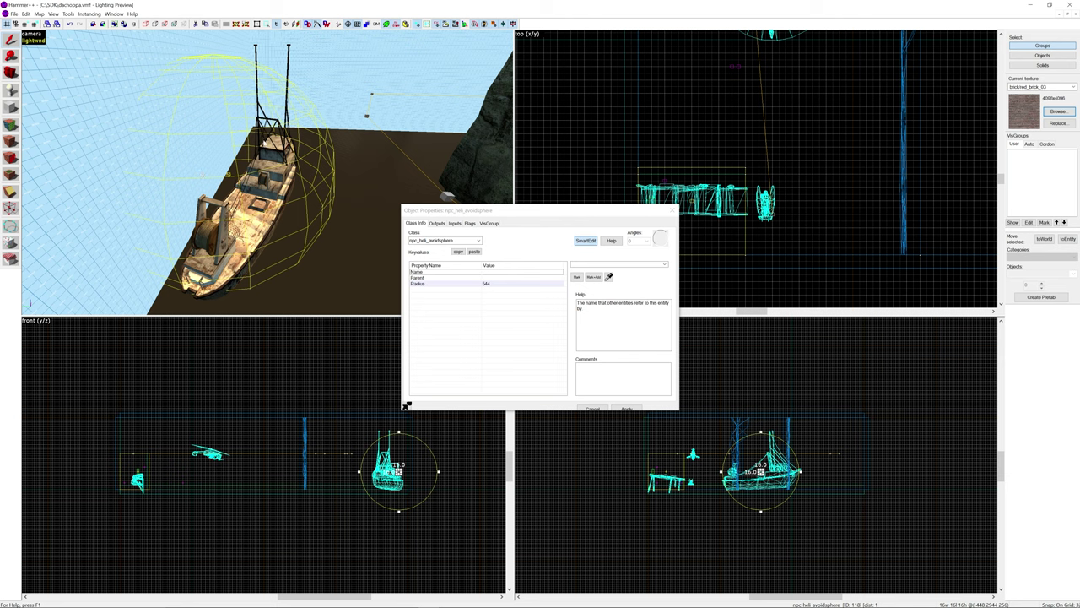
{"action": "key", "text": "a"}
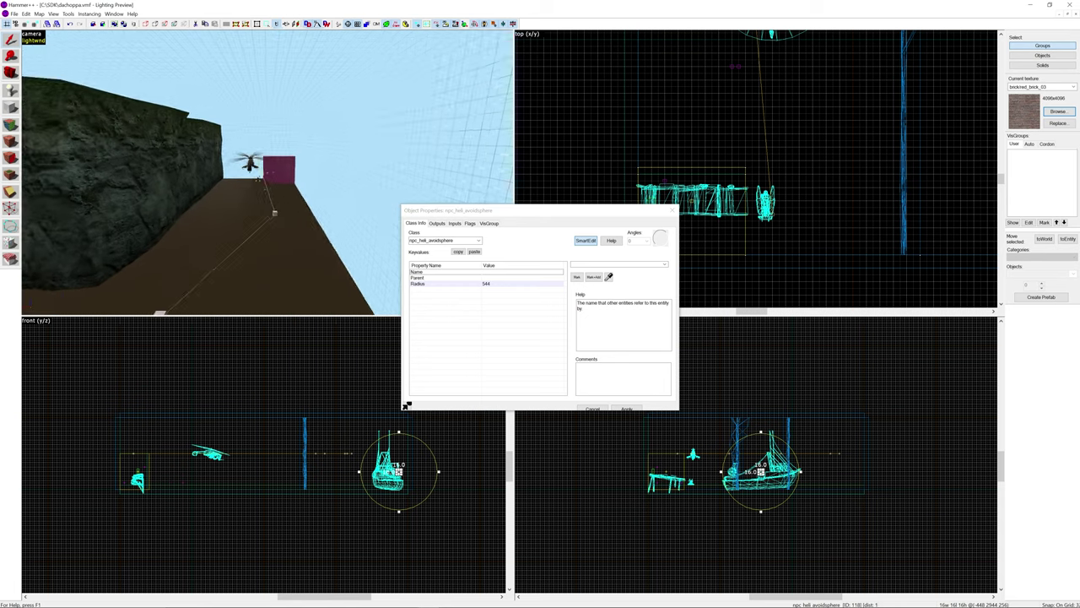
Inspect the keyvalues and flags of the heli_path_1 and heli_path_2 path_track entities, then close the properties
{"action": "key", "text": "w"}
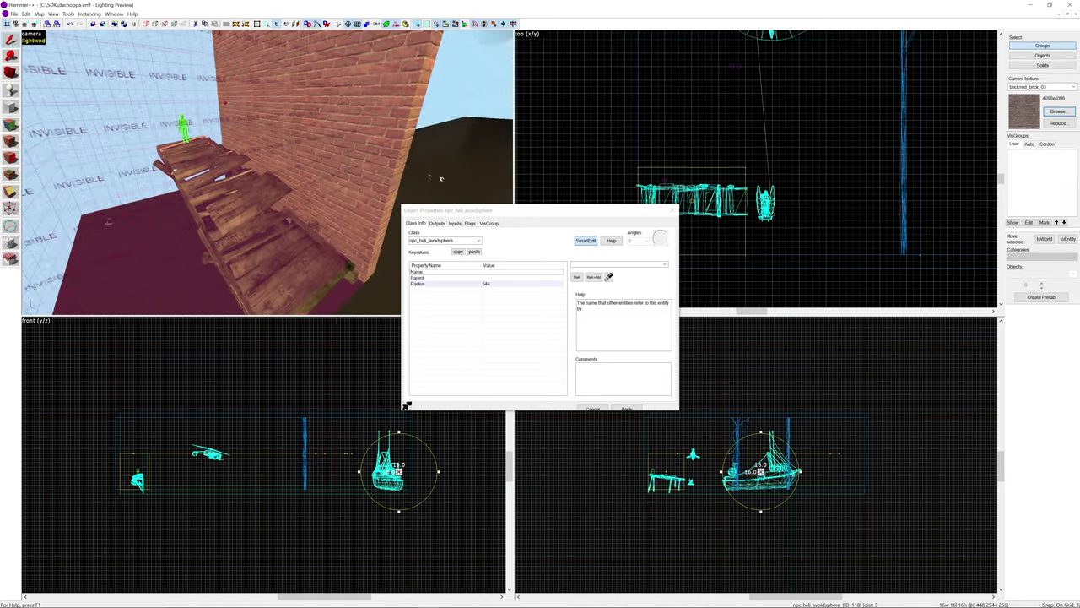
{"action": "key", "text": "z"}
{"action": "left_click", "coordinate": [271, 121]}
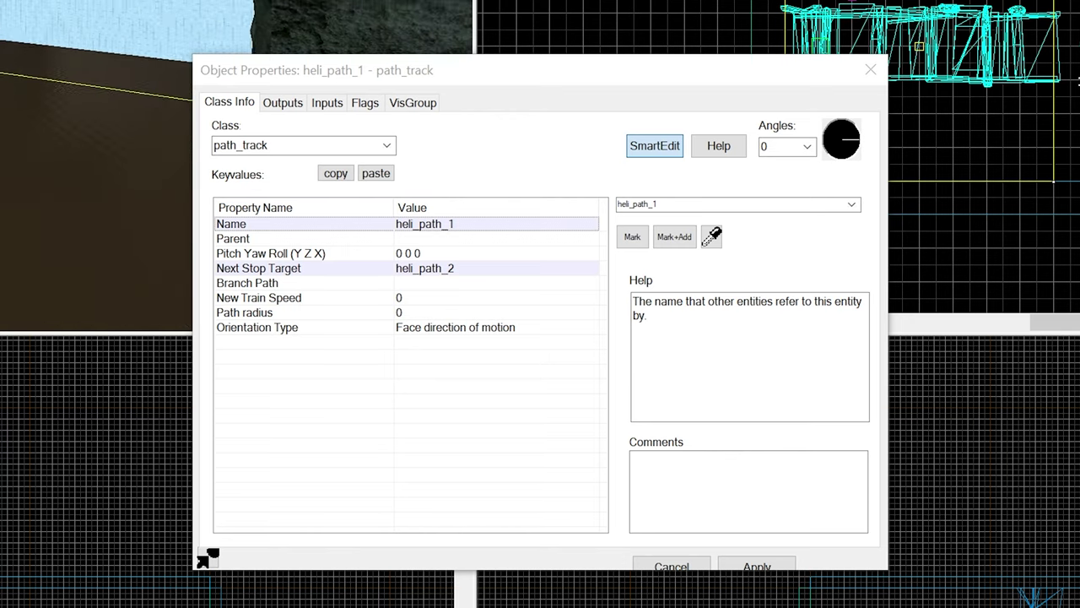
{"action": "left_click", "coordinate": [363, 103]}
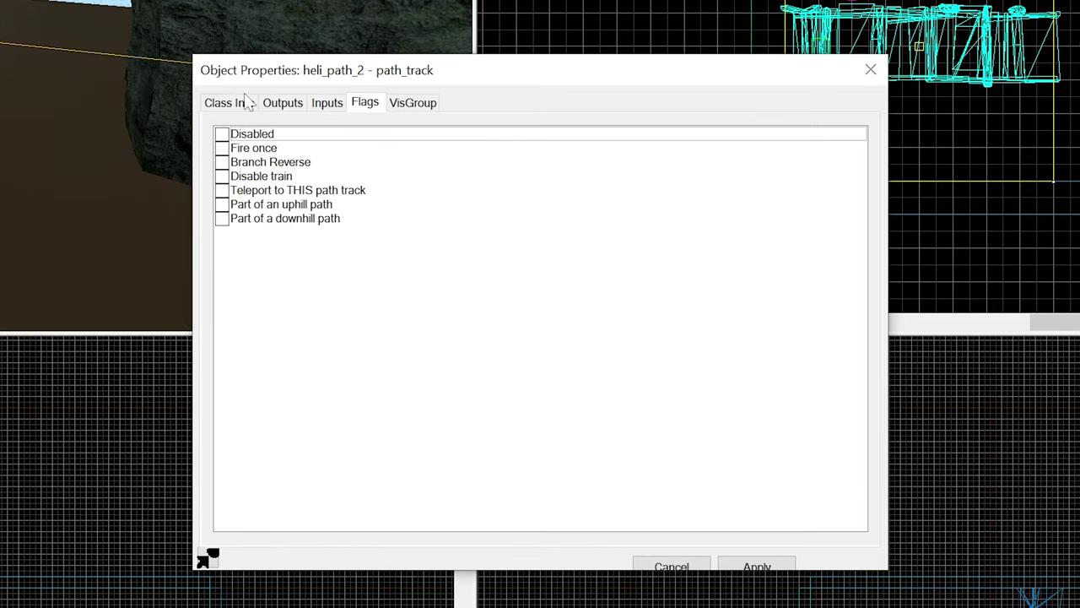
{"action": "left_click", "coordinate": [243, 104]}
{"action": "left_click", "coordinate": [672, 210]}
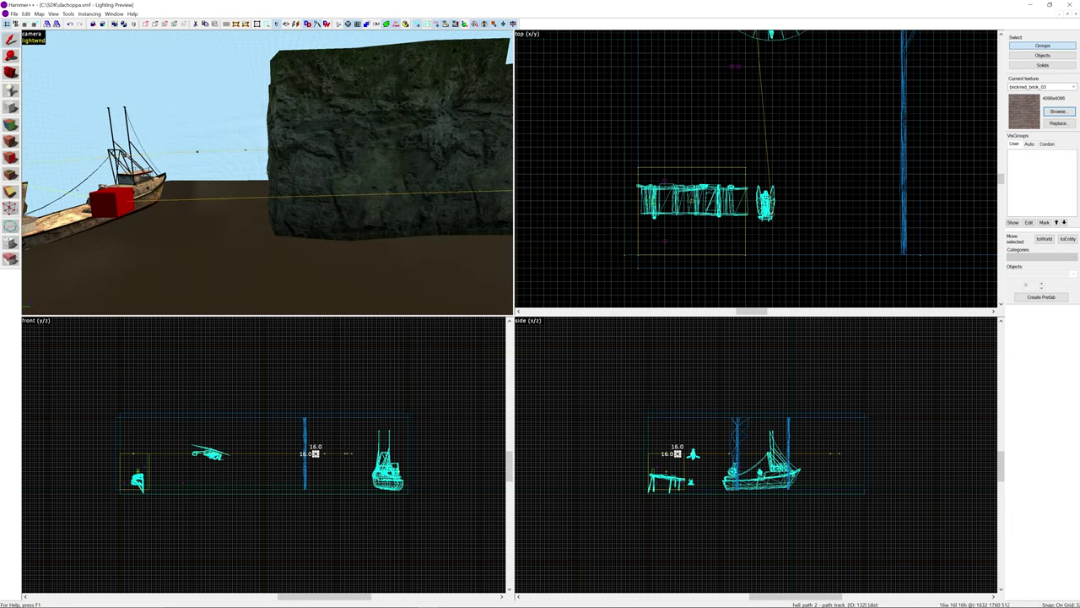
Open the outputs of the logic_auto entity in front of the brick wall above the wooden dock
{"action": "key", "text": "w"}
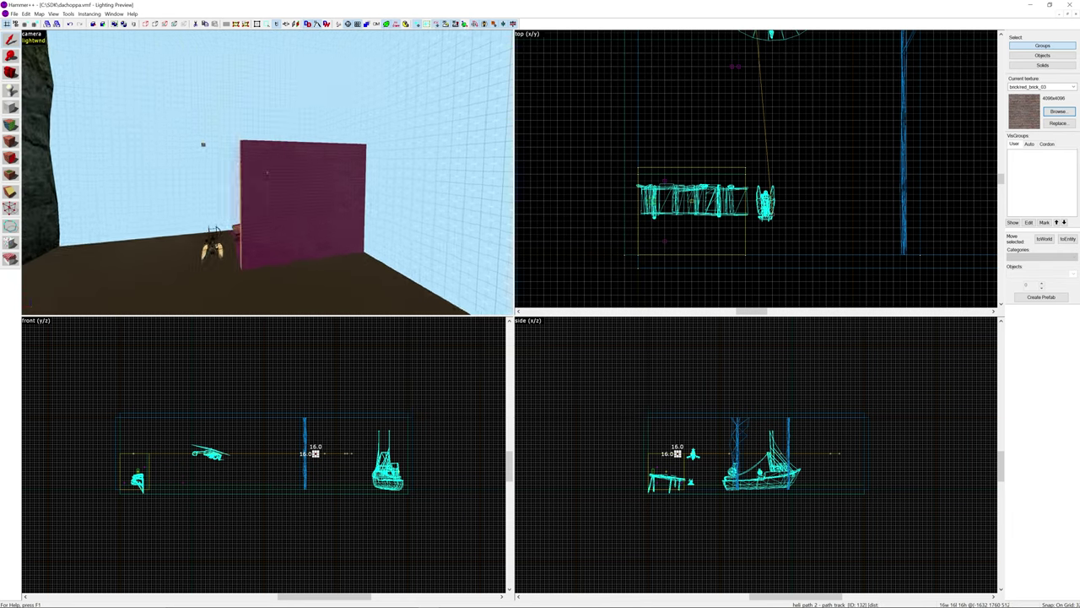
{"action": "key", "text": "w"}
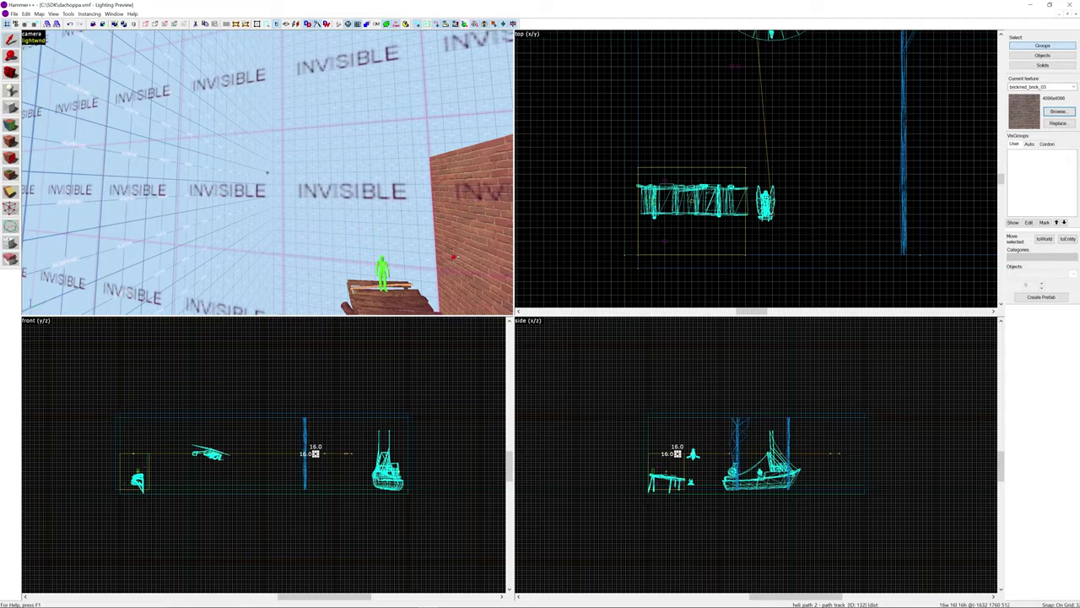
{"action": "key", "text": "w"}
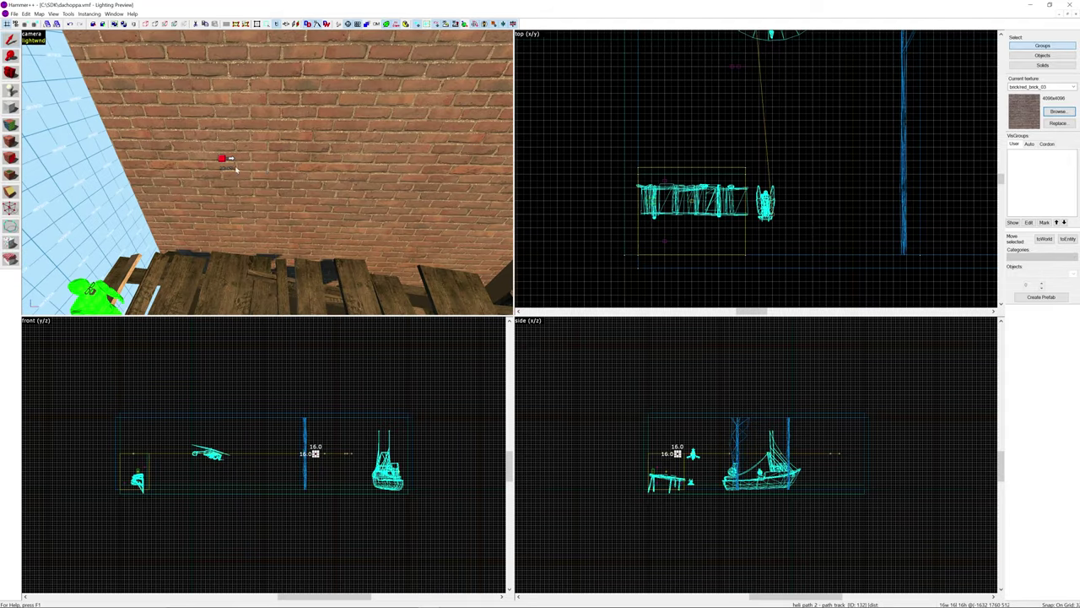
{"action": "left_click", "coordinate": [226, 164]}
{"action": "double_click", "coordinate": [227, 164]}
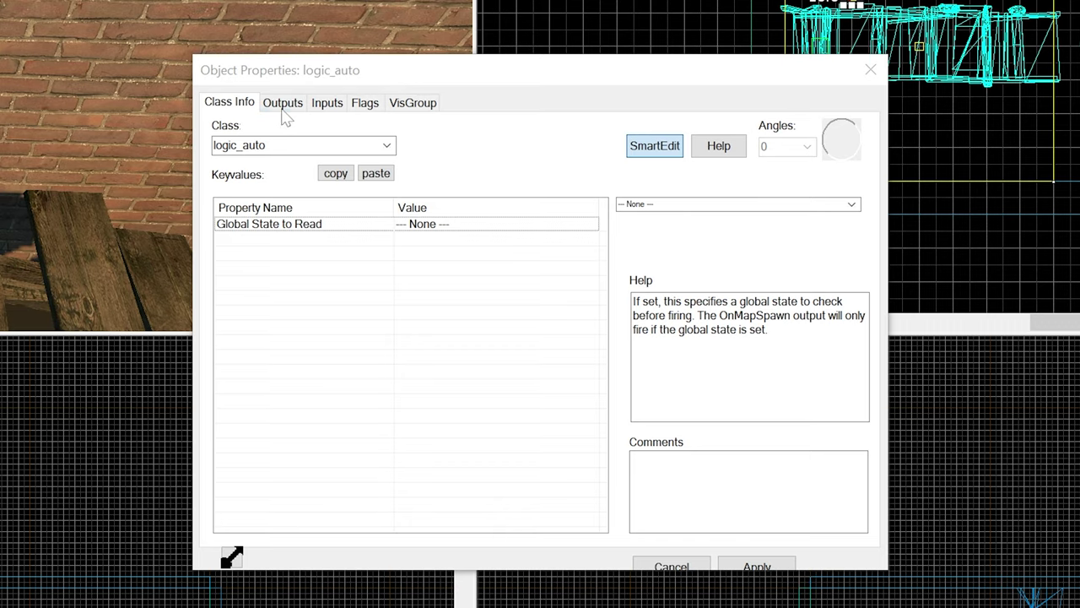
{"action": "left_click", "coordinate": [284, 107]}
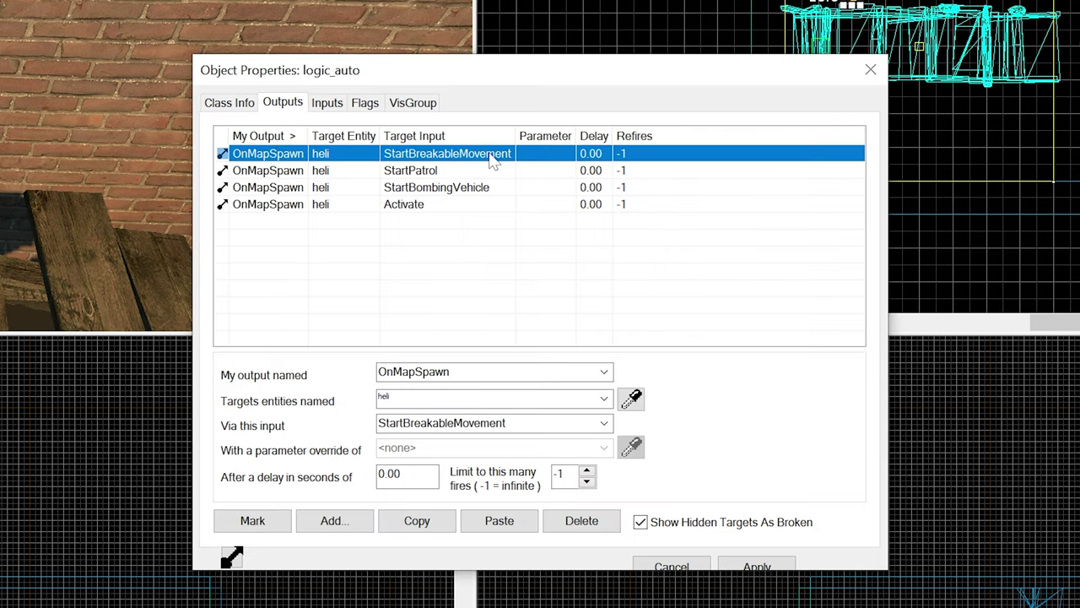
Examine the OnMapSpawn outputs that send StartBreakableMovement, StartPatrol, StartBombingVehicle and Activate to heli
{"action": "left_click", "coordinate": [446, 171]}
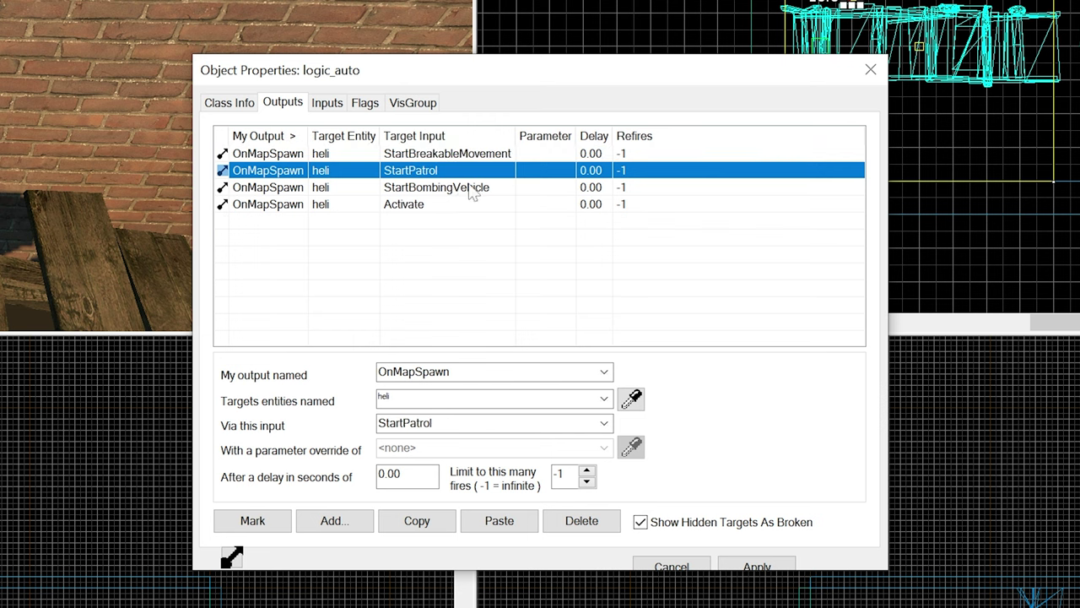
{"action": "left_click", "coordinate": [472, 190]}
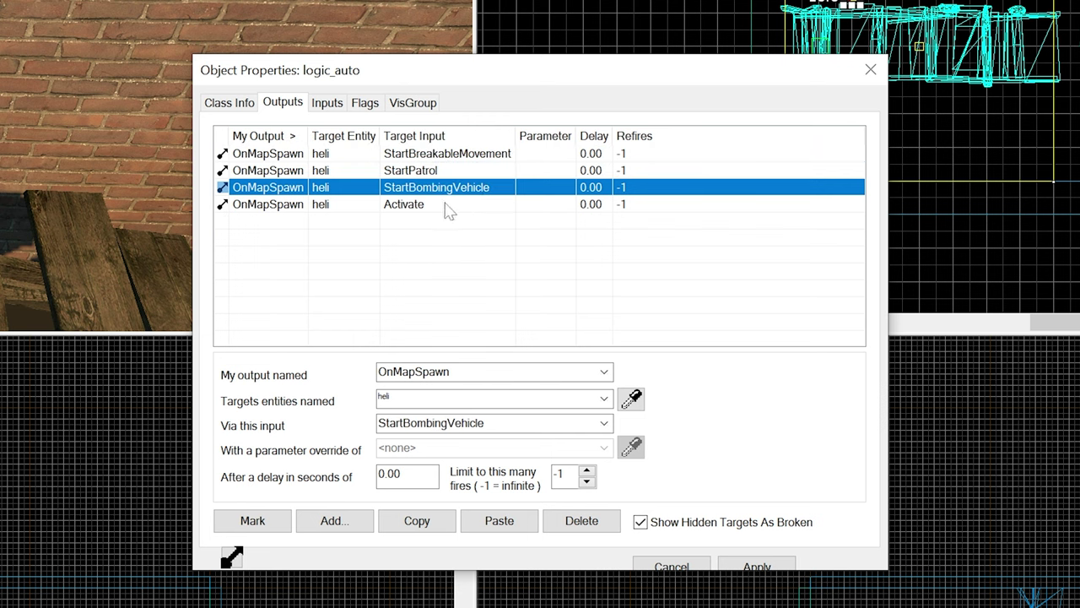
{"action": "left_click", "coordinate": [448, 207]}
{"action": "left_click", "coordinate": [450, 159]}
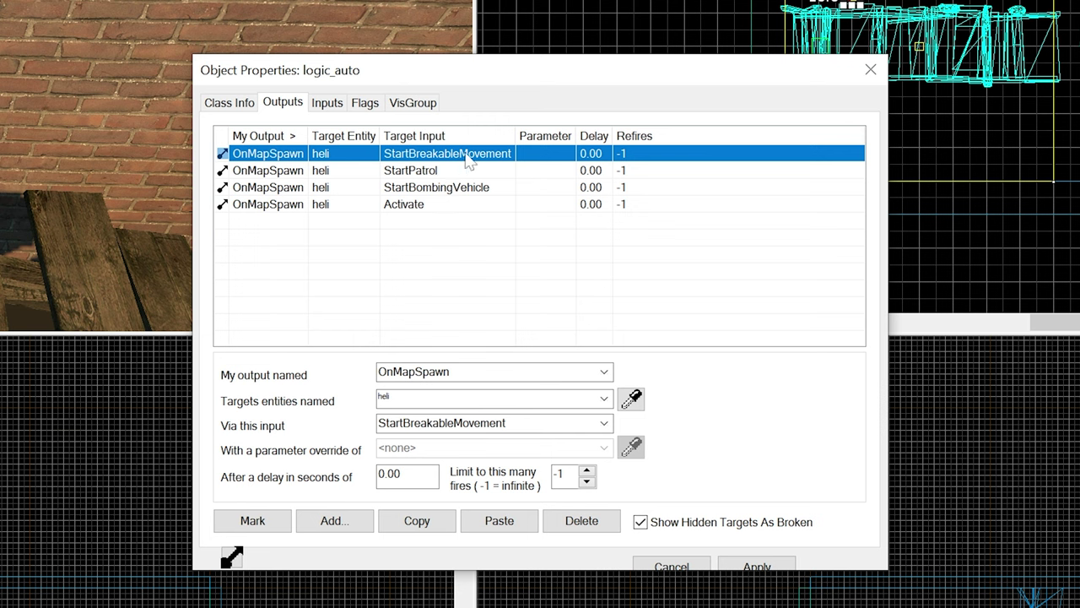
{"action": "left_click", "coordinate": [447, 173]}
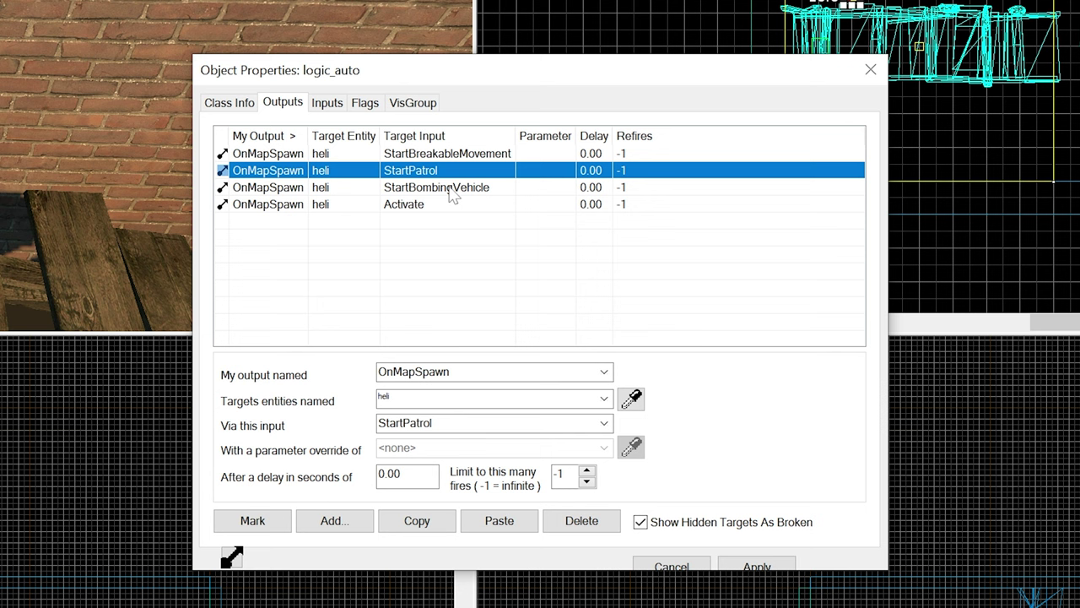
{"action": "left_click", "coordinate": [453, 194]}
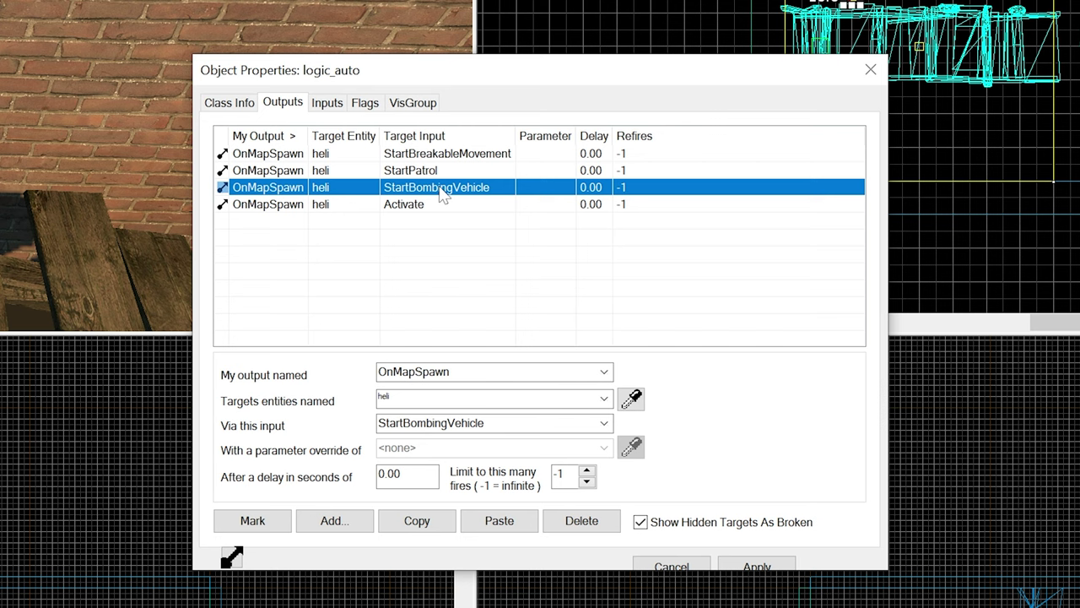
Review the alternative inputs available for the StartBombingVehicle output, inspect the Activate output and close the logic_auto properties
{"action": "left_click", "coordinate": [604, 425]}
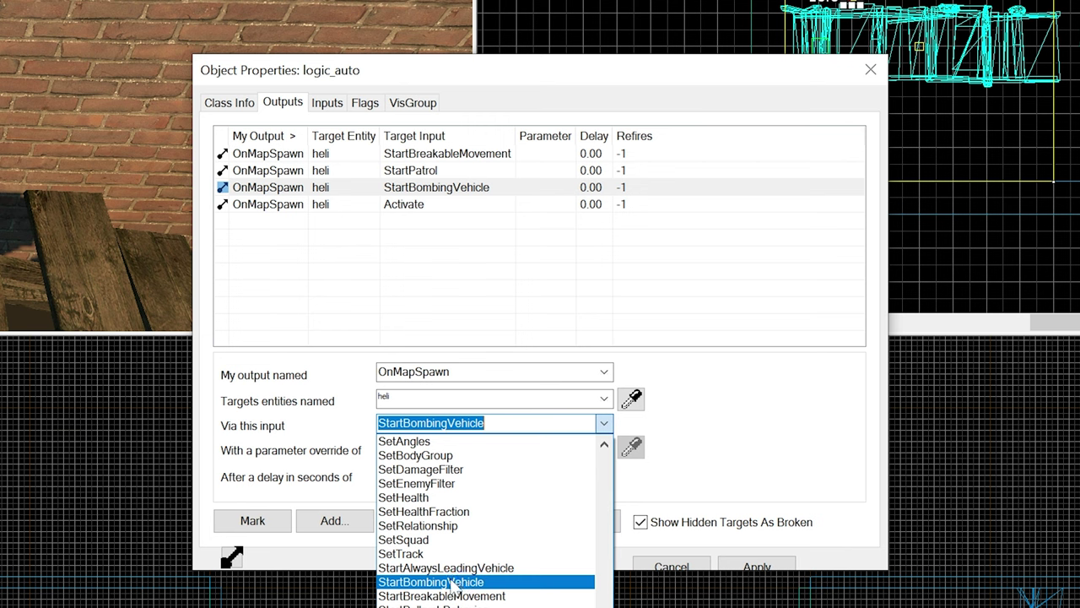
{"action": "left_click", "coordinate": [601, 422]}
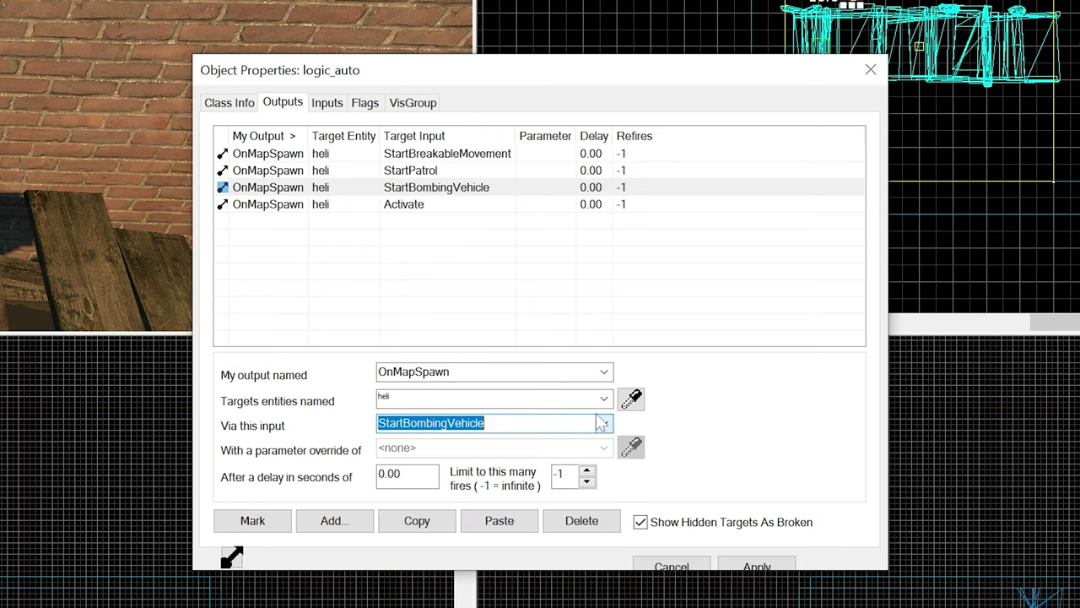
{"action": "left_click", "coordinate": [427, 211]}
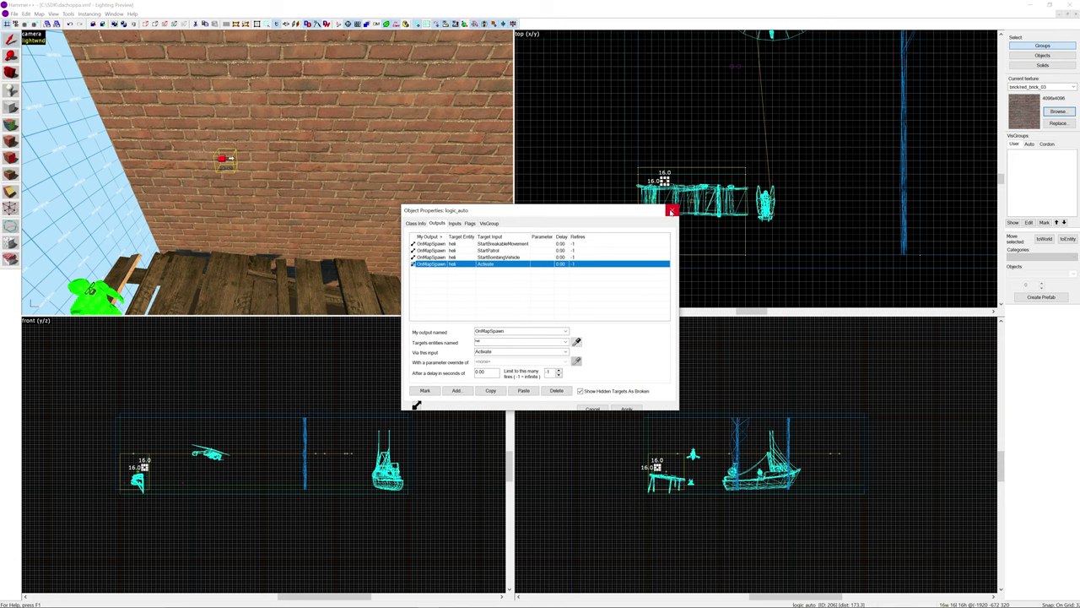
{"action": "left_click", "coordinate": [671, 211]}
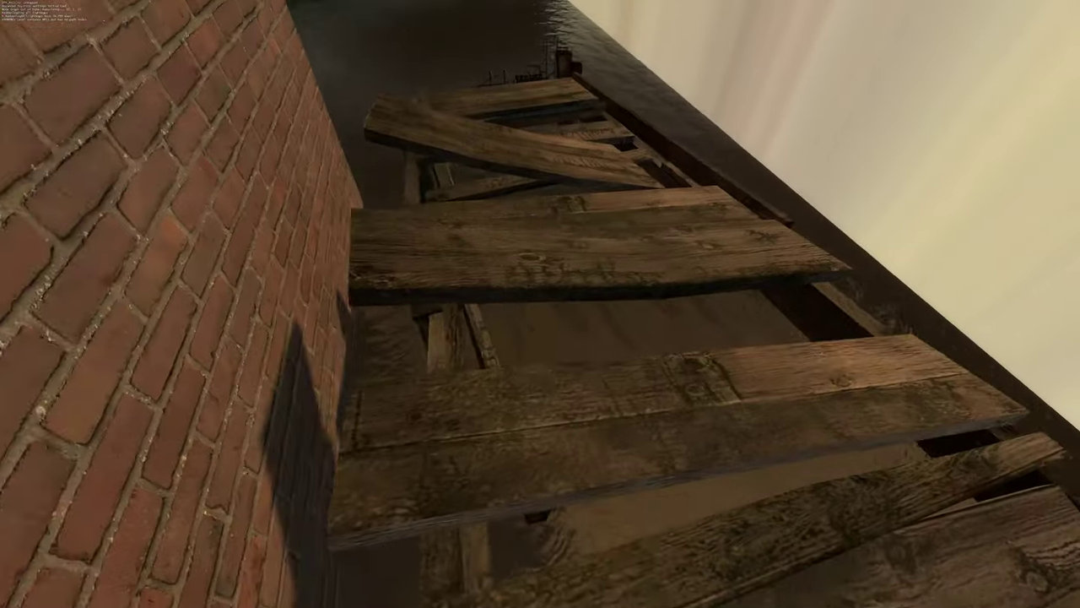
{"action": "key", "text": "w"}
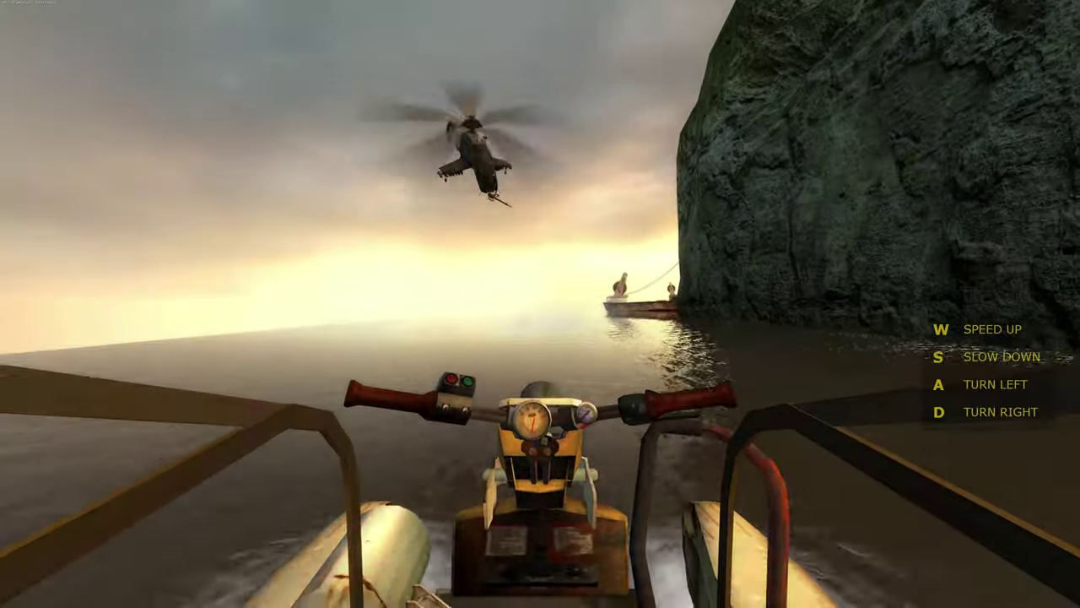
{"action": "key", "text": "w"}
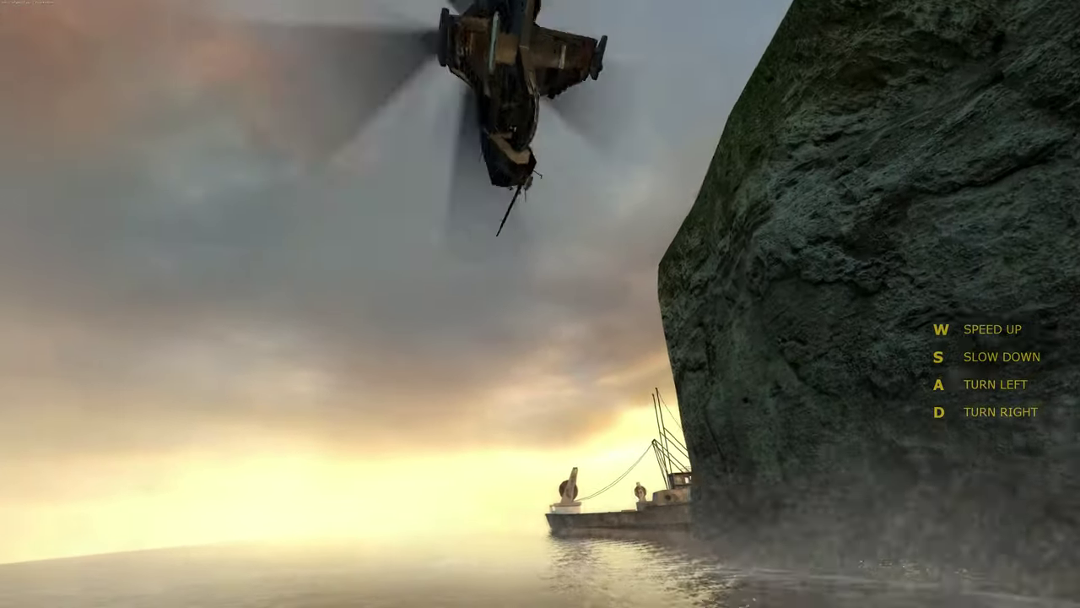